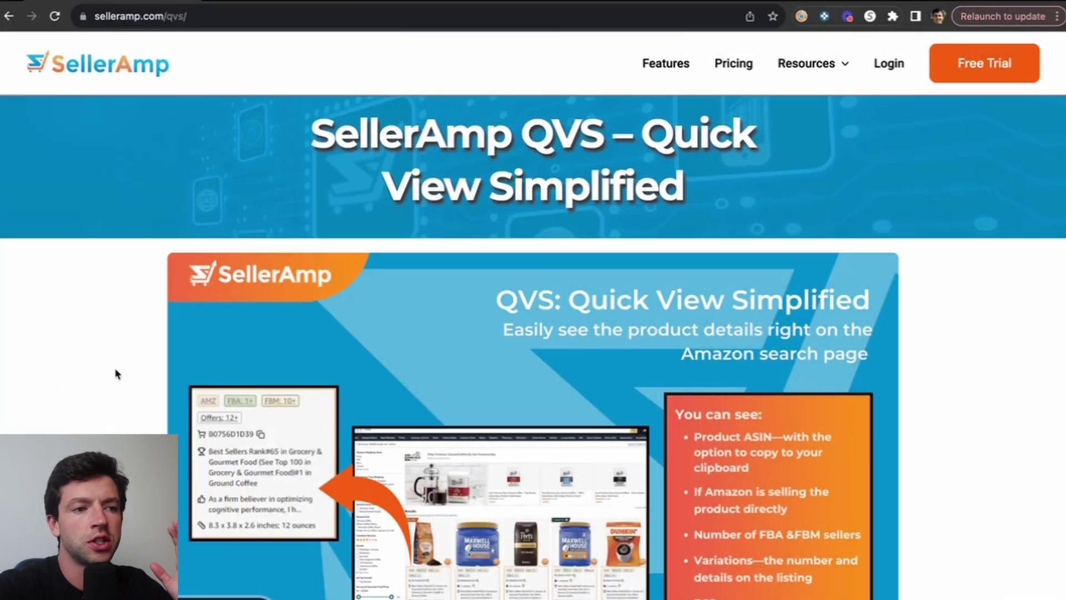
Go from the QVS feature list via the 'Available in the Chrome Web Store' badge to its store listing.
scroll(117, 374, "down", 3)
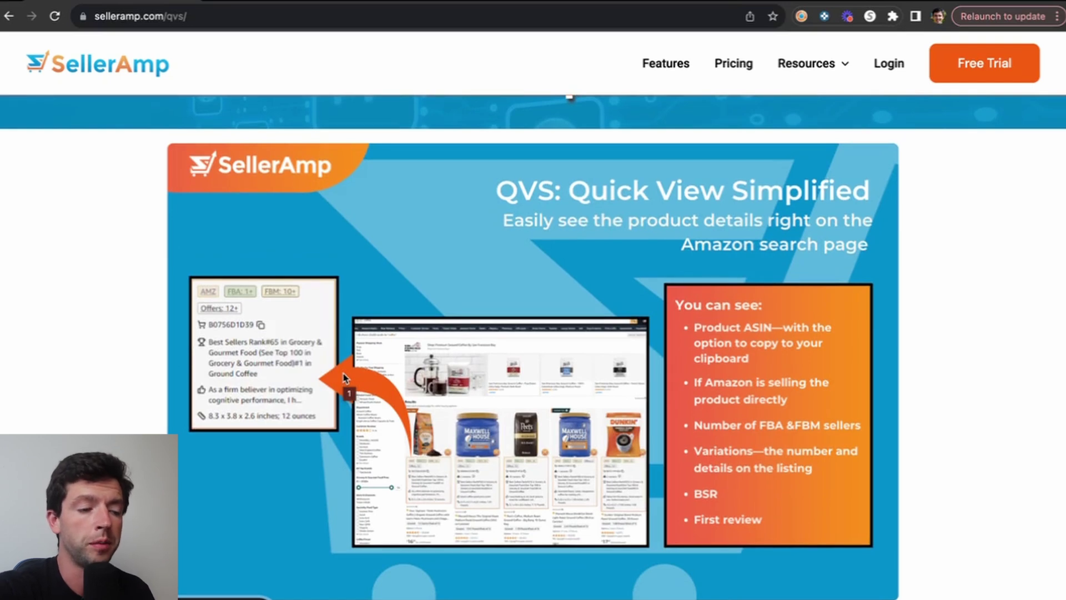
scroll(161, 332, "up", 5)
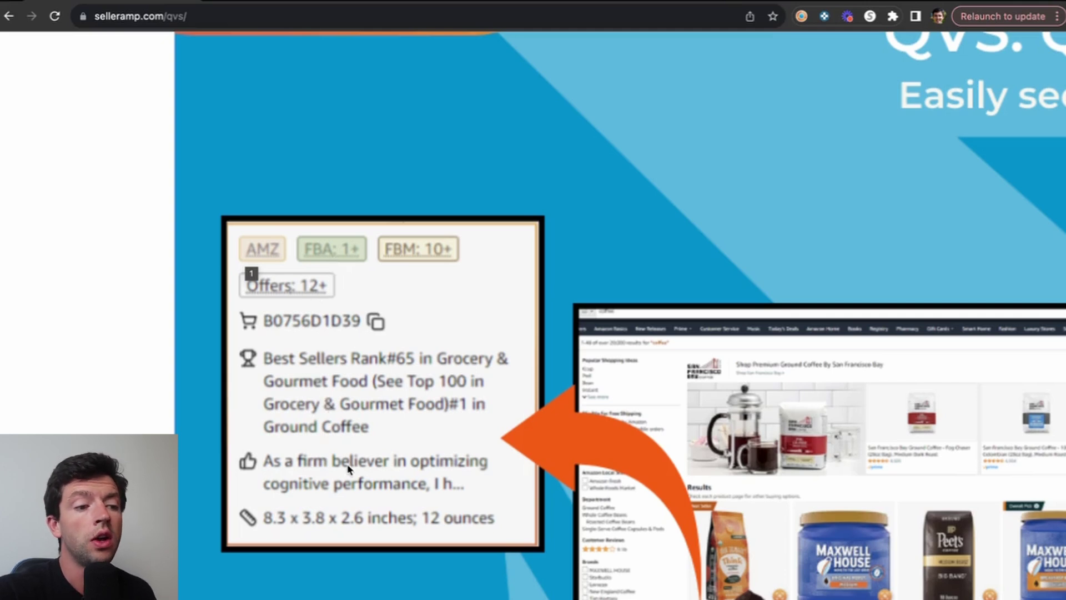
scroll(349, 470, "down", 1)
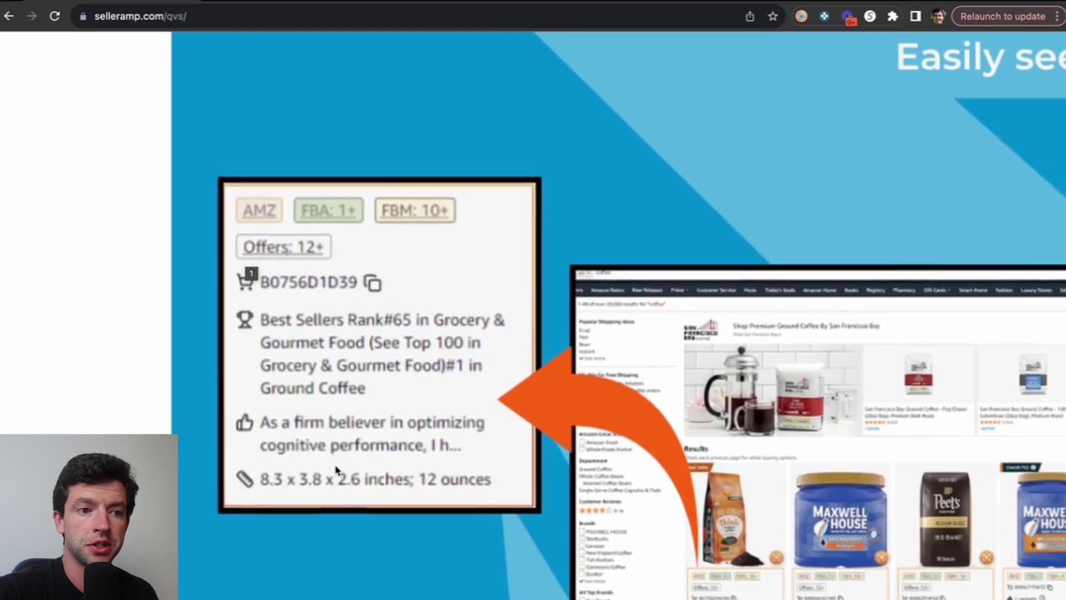
scroll(344, 470, "down", 5)
scroll(481, 502, "down", 2)
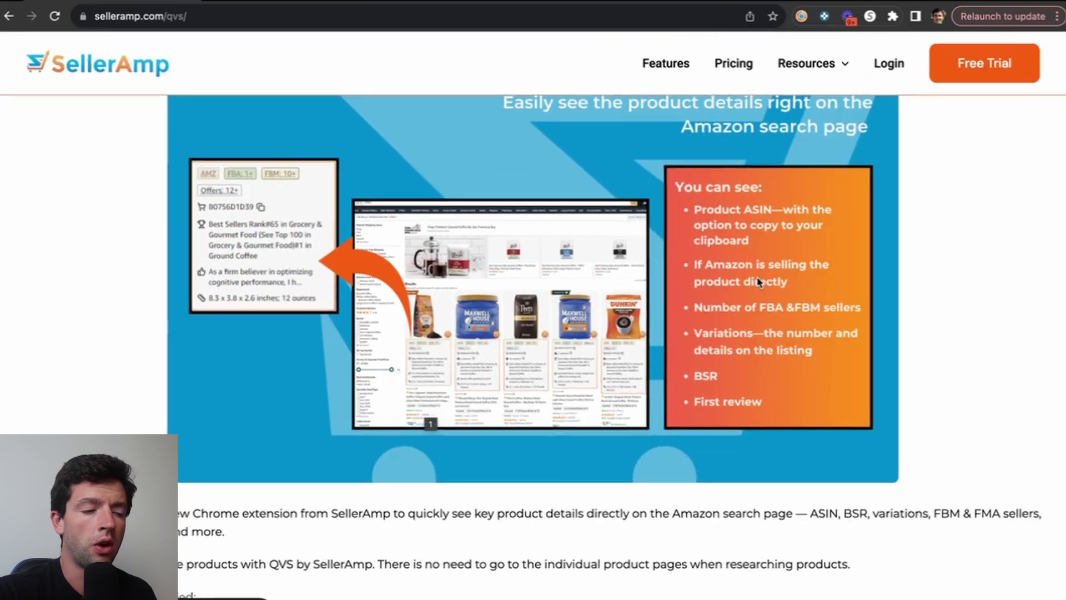
scroll(604, 349, "down", 3)
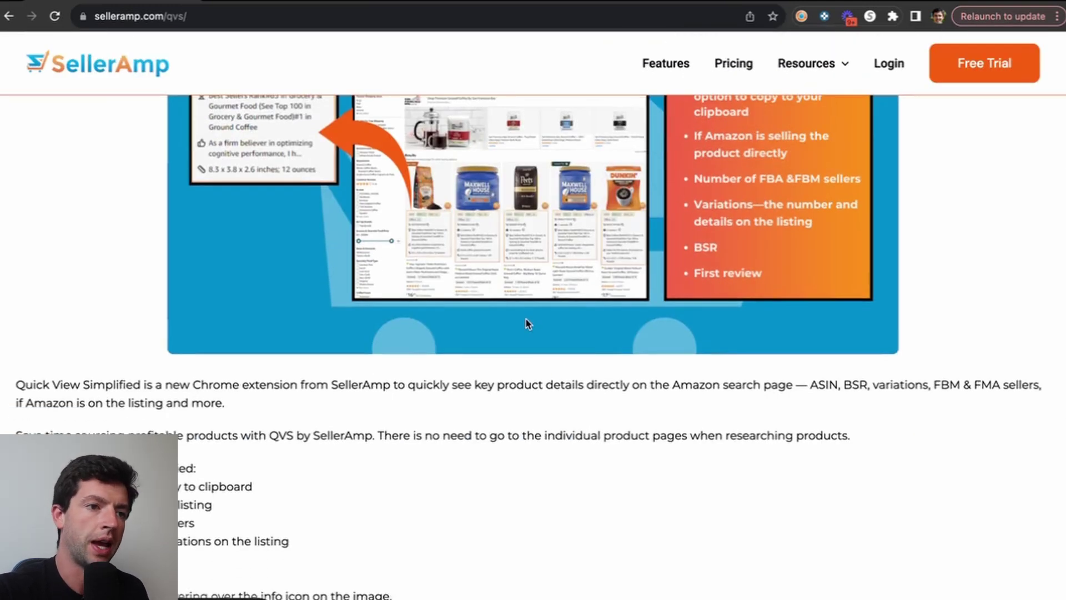
scroll(526, 324, "up", 1)
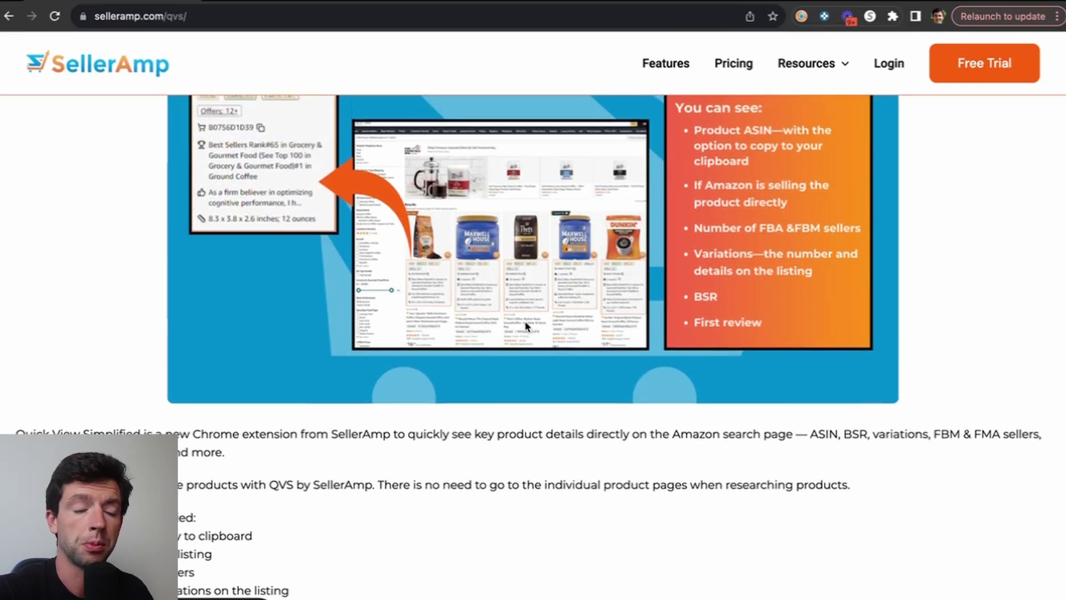
scroll(525, 324, "up", 1)
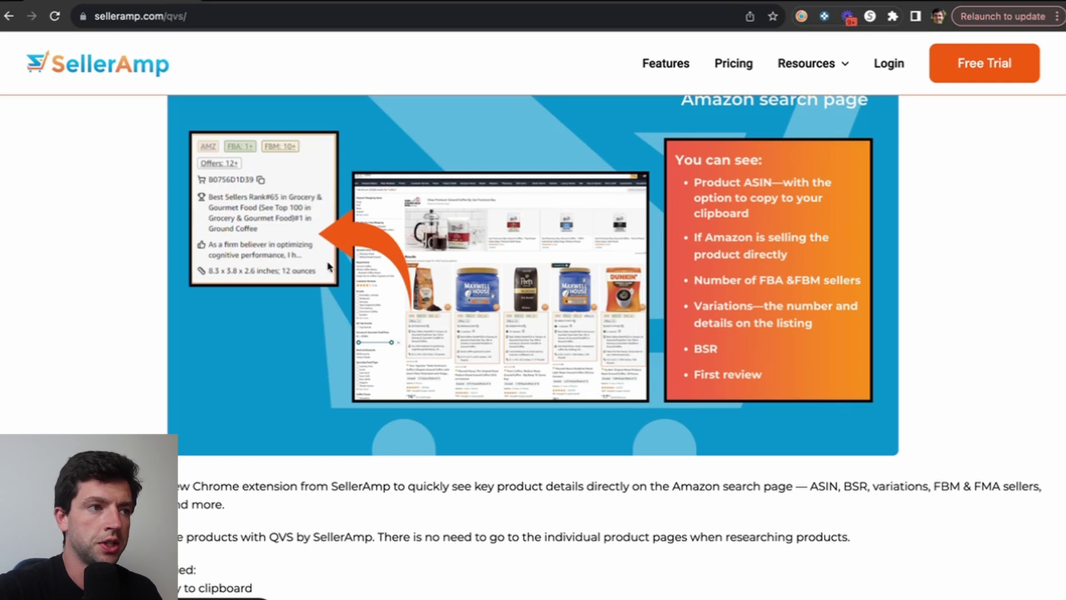
scroll(289, 264, "up", 5)
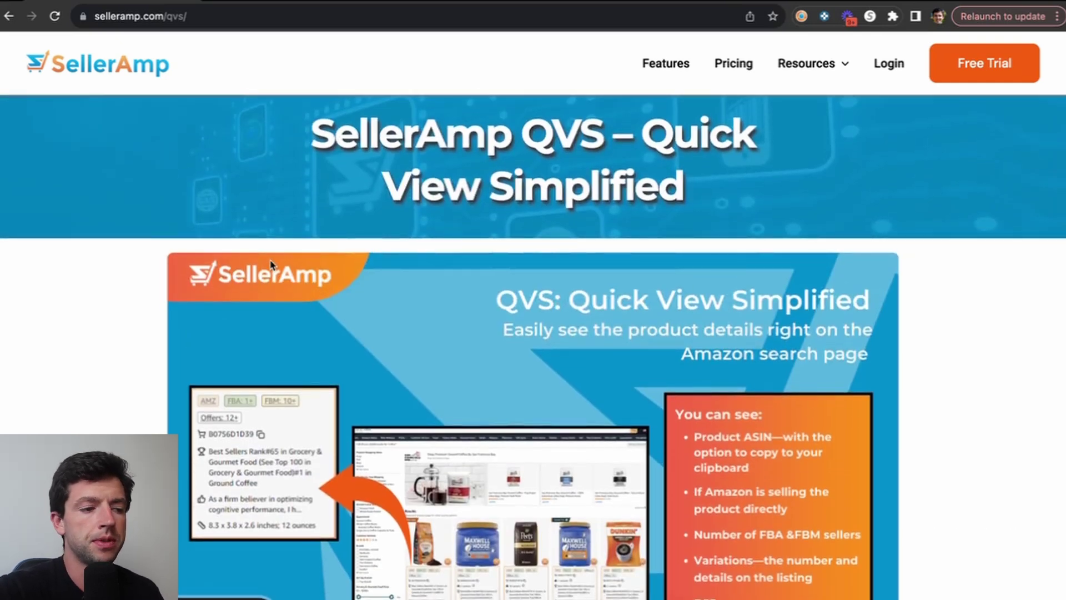
scroll(271, 264, "down", 15)
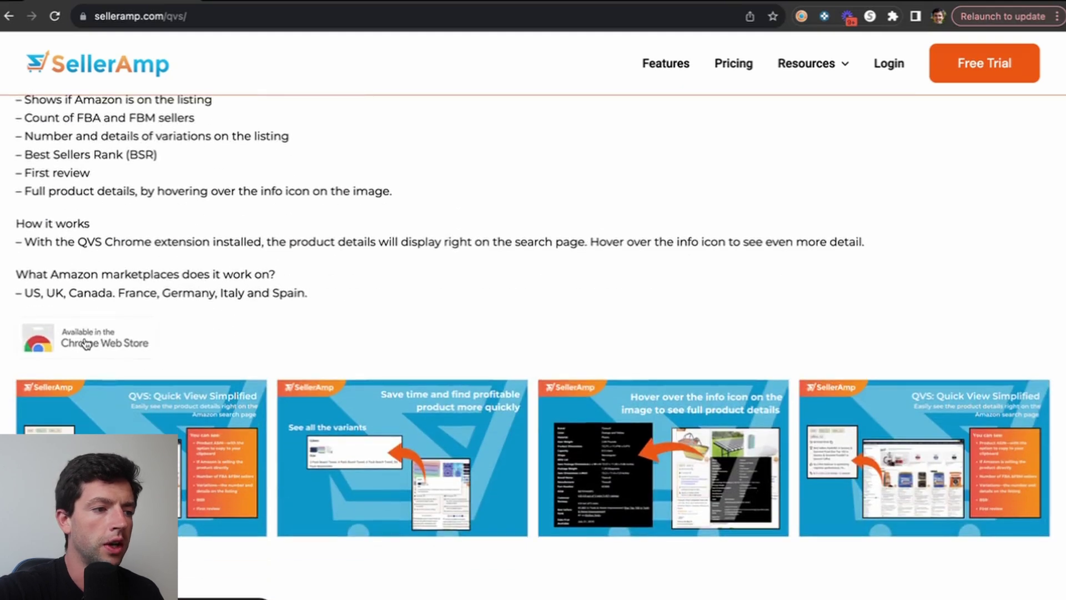
left_click(87, 344)
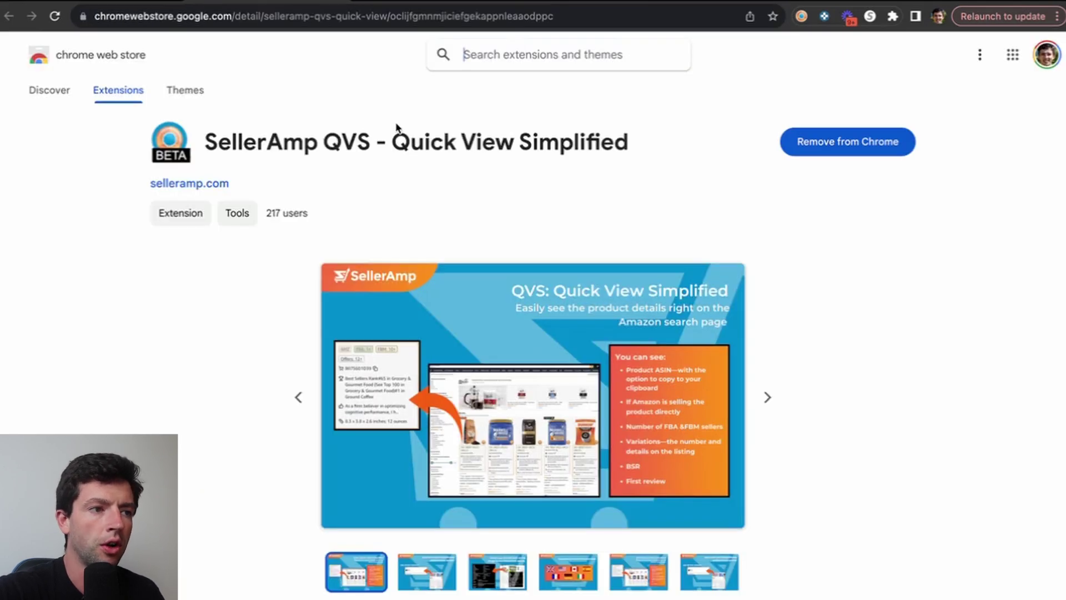
View the second and third store screenshots, covering product variants and the info icon.
scroll(397, 131, "down", 2)
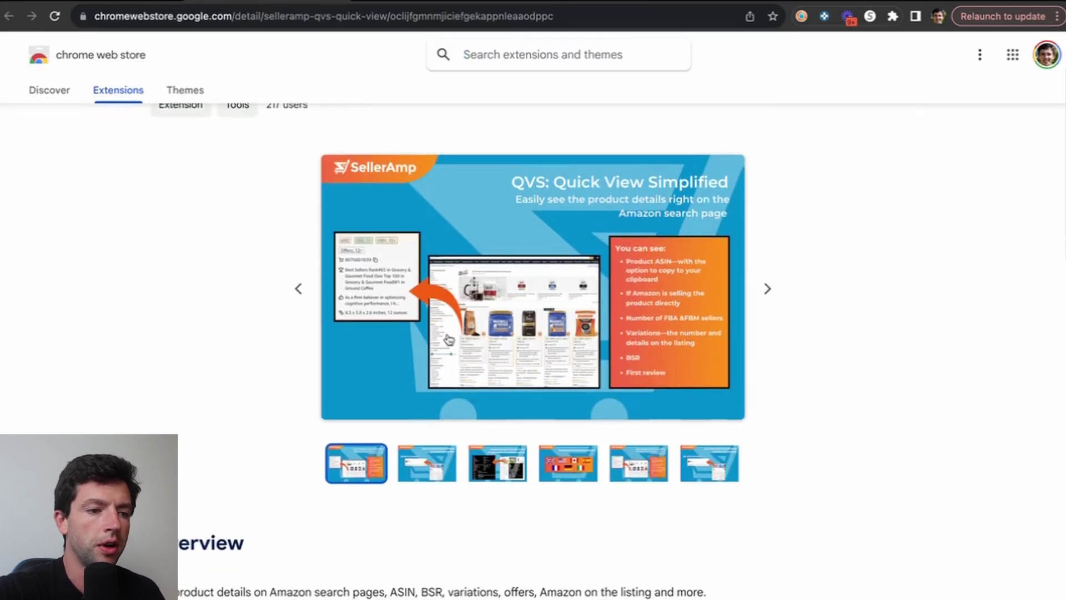
left_click(450, 461)
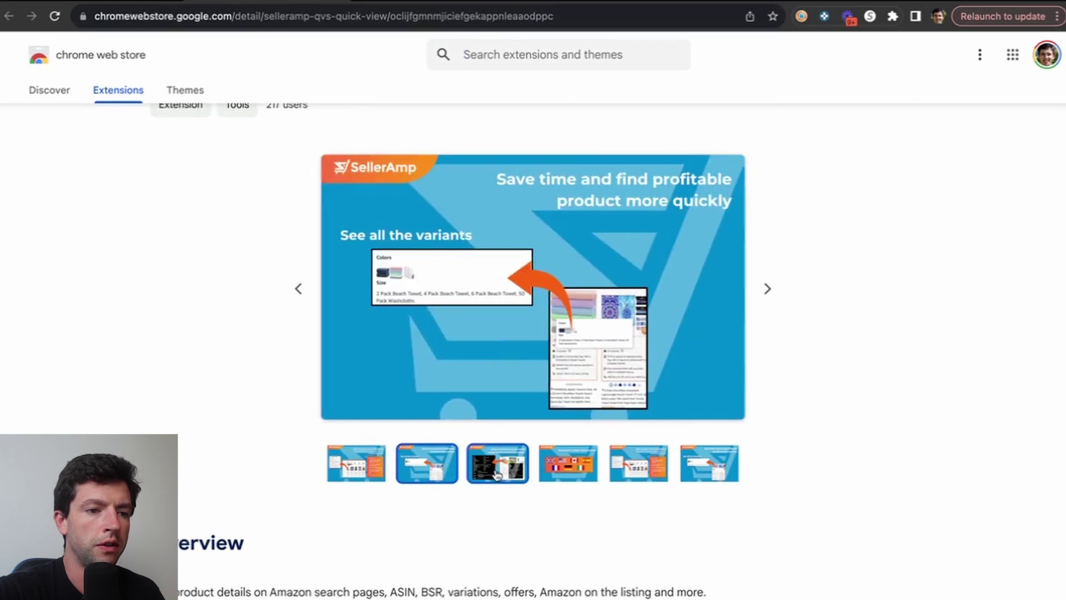
left_click(496, 475)
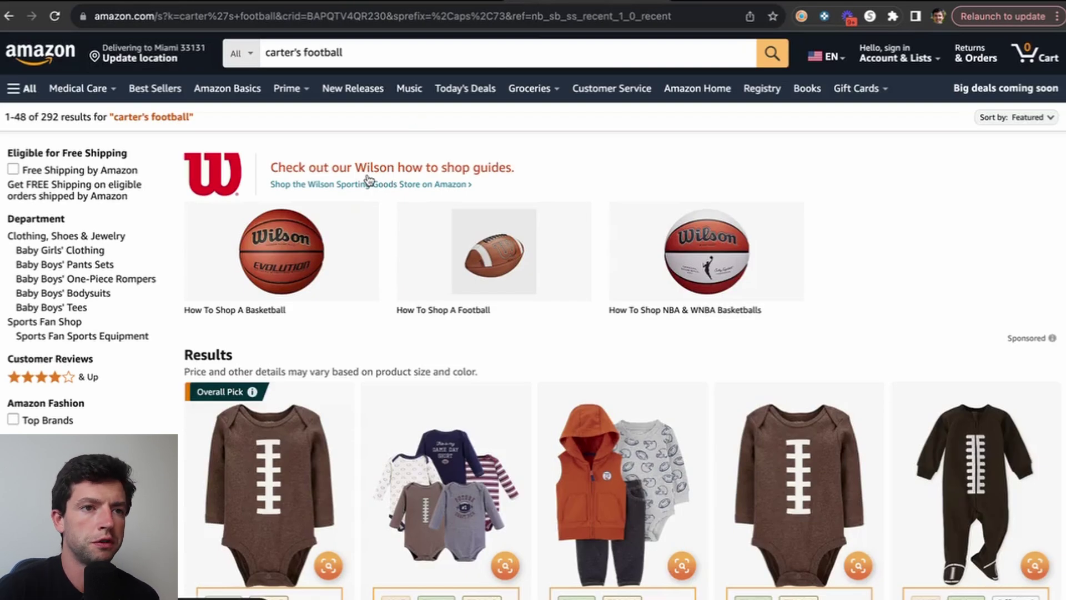
Inspect the Offers, FBA, FBM and variants badges on the carter's football results.
scroll(397, 258, "down", 7)
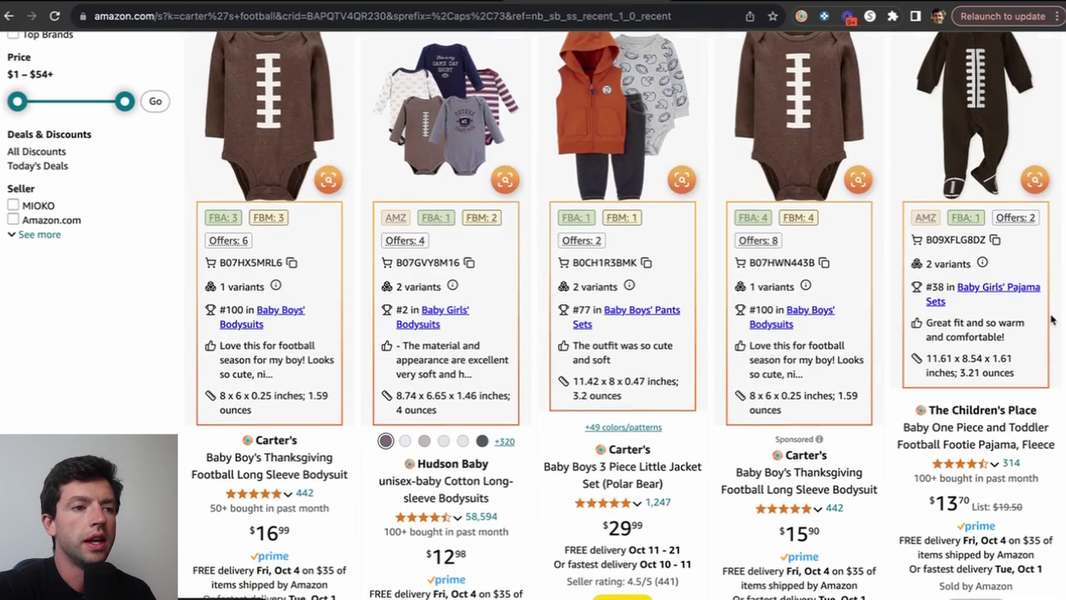
mouse_move(377, 142)
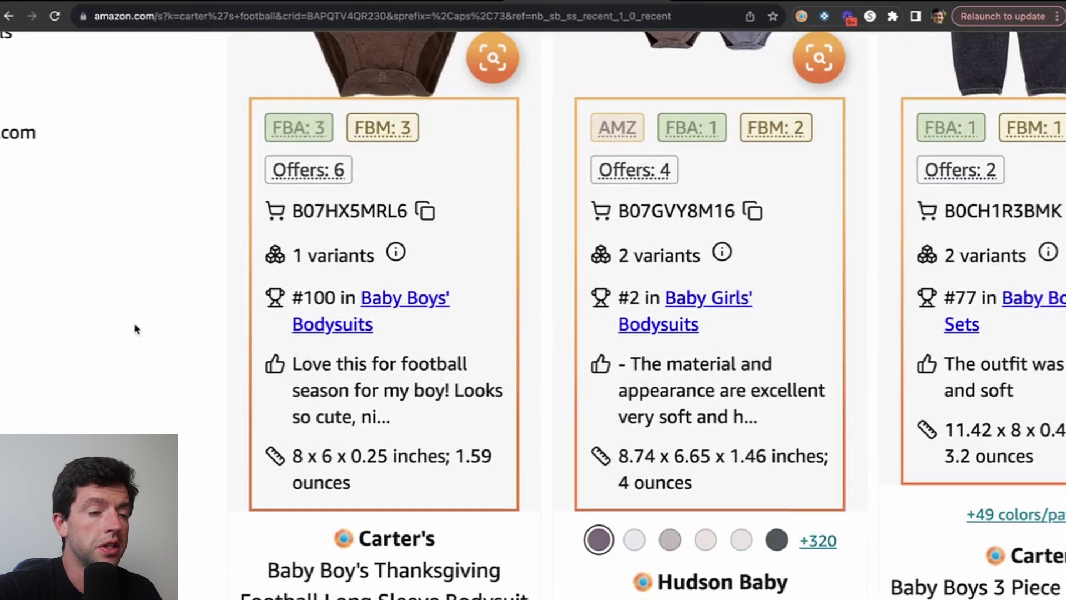
mouse_move(221, 239)
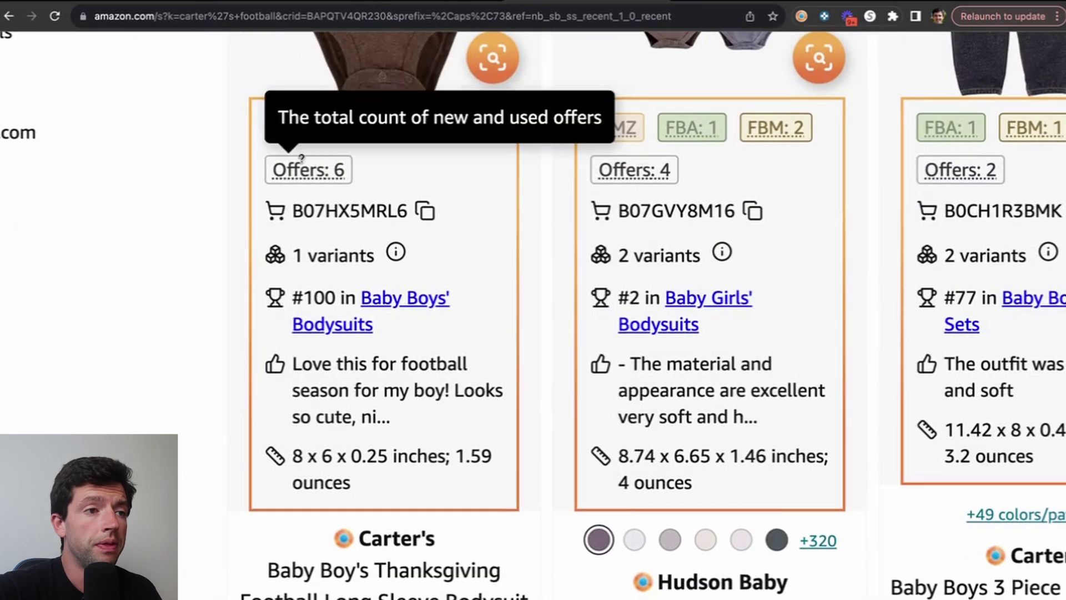
mouse_move(275, 132)
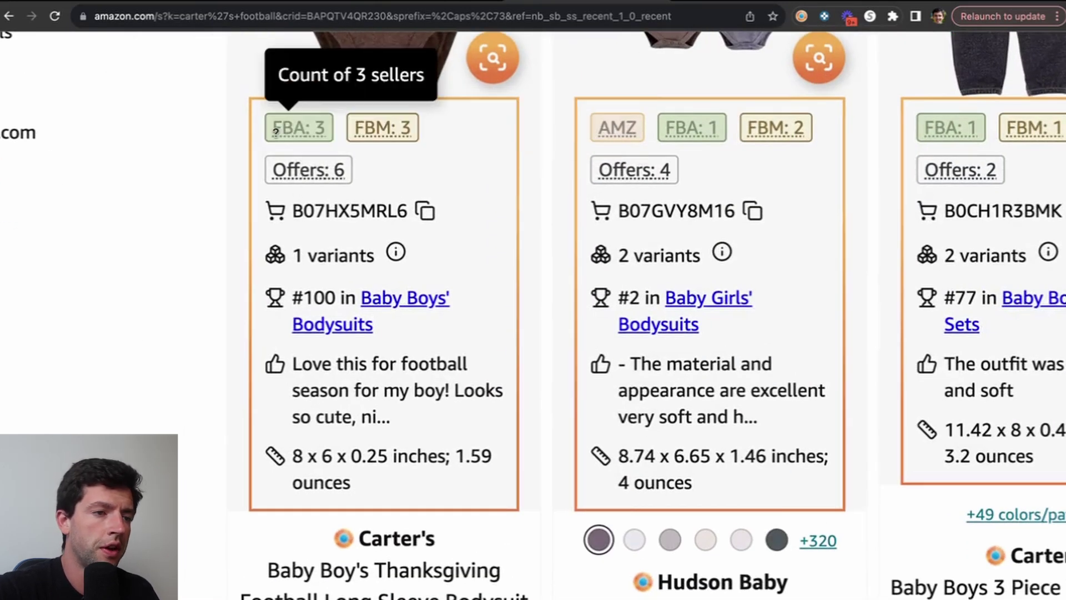
mouse_move(362, 127)
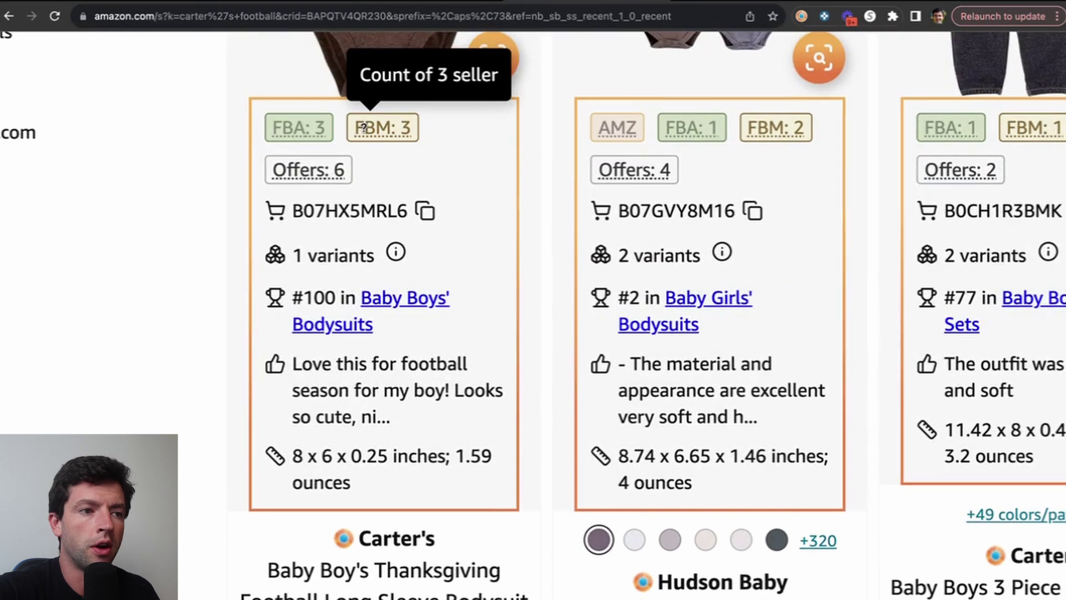
mouse_move(346, 251)
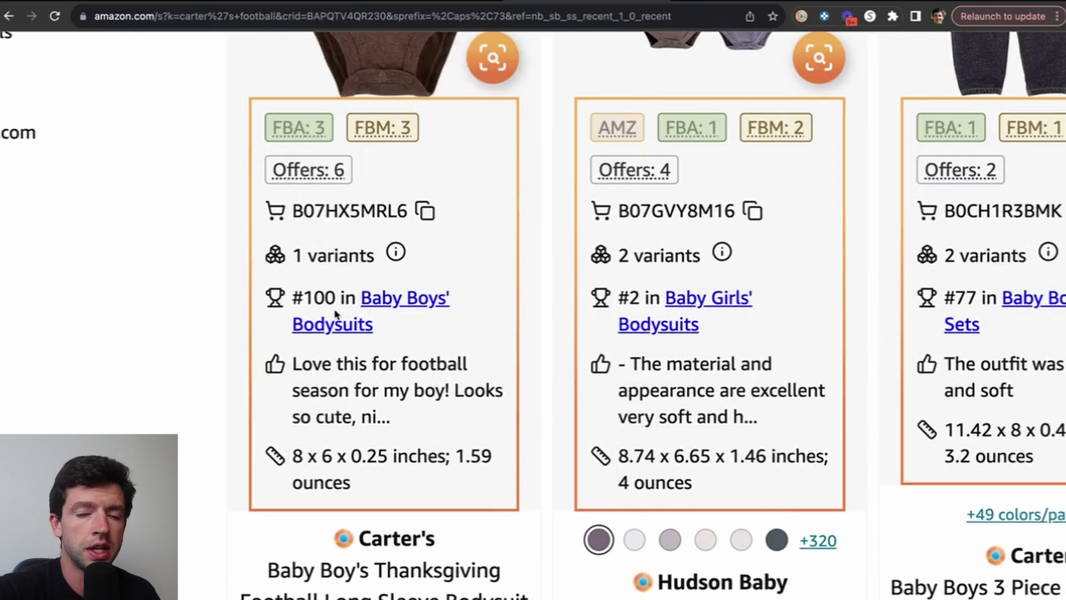
Return the results page to normal zoom and scroll through the listings' QVS panels.
key("super+minus")
key("super+minus")
key("super+minus")
key("super+minus")
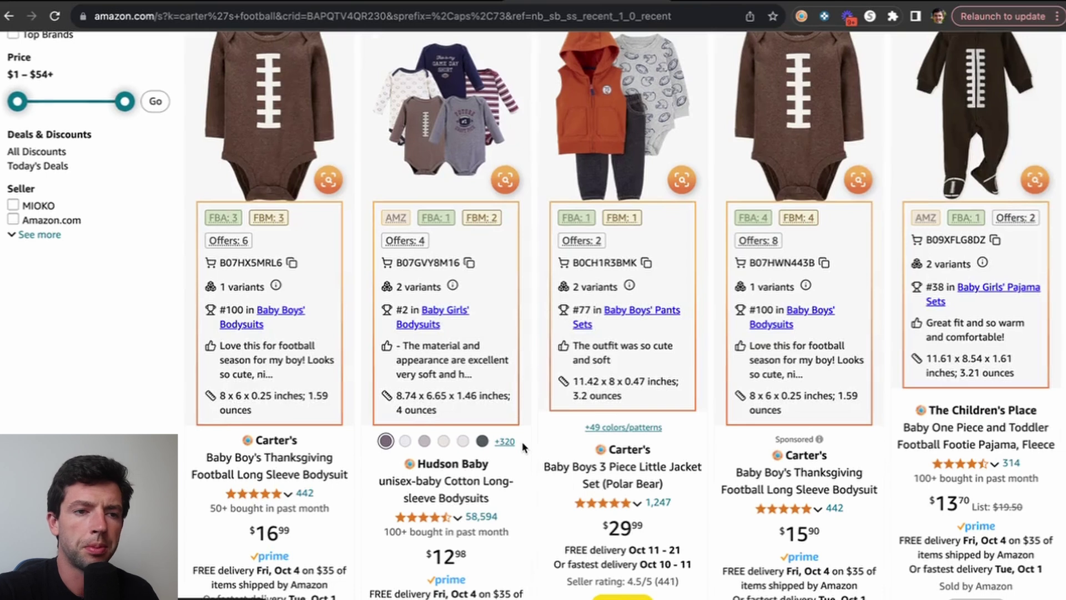
scroll(523, 447, "up", 7)
scroll(507, 419, "down", 4)
scroll(446, 300, "down", 3)
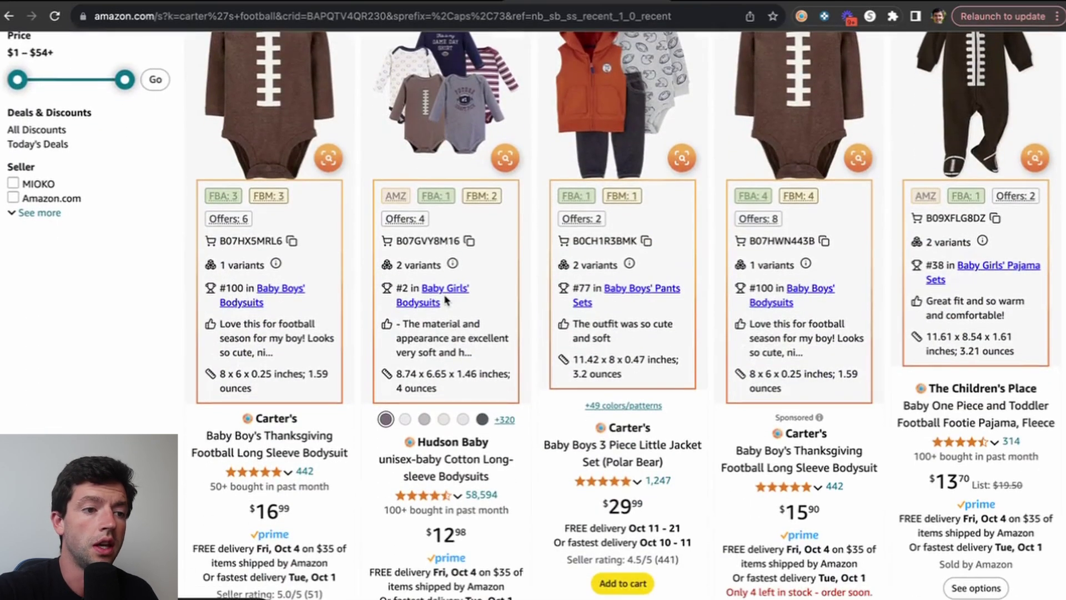
scroll(804, 302, "down", 10)
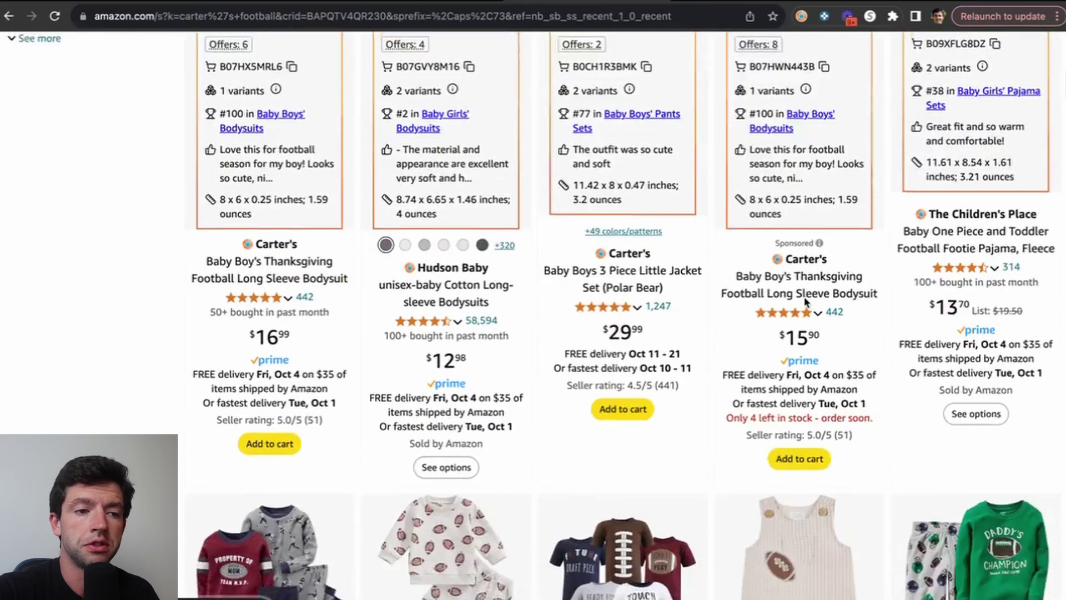
scroll(806, 303, "down", 1)
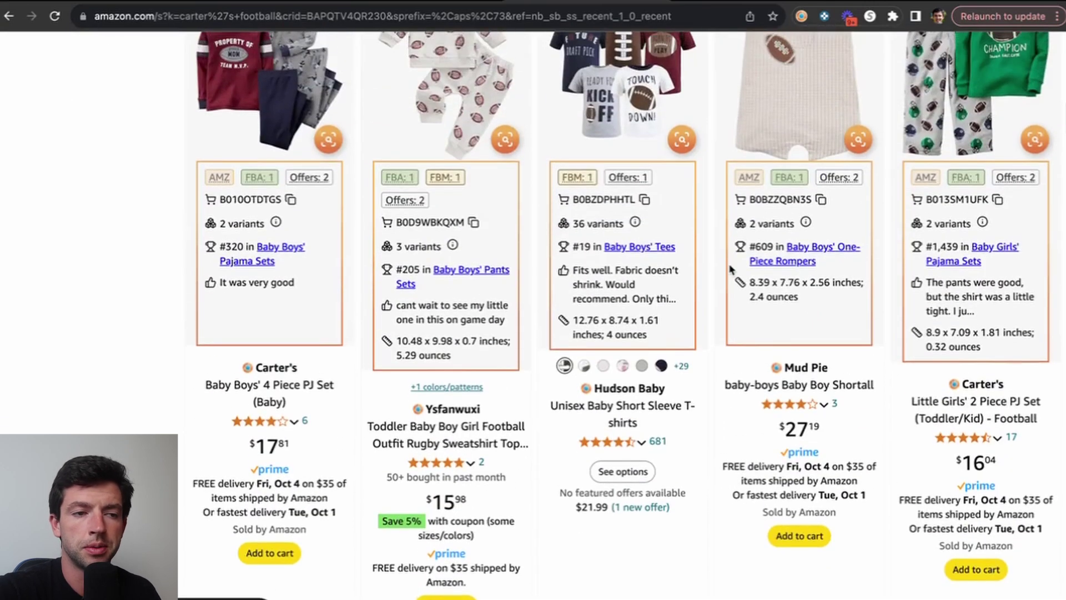
scroll(731, 269, "up", 15)
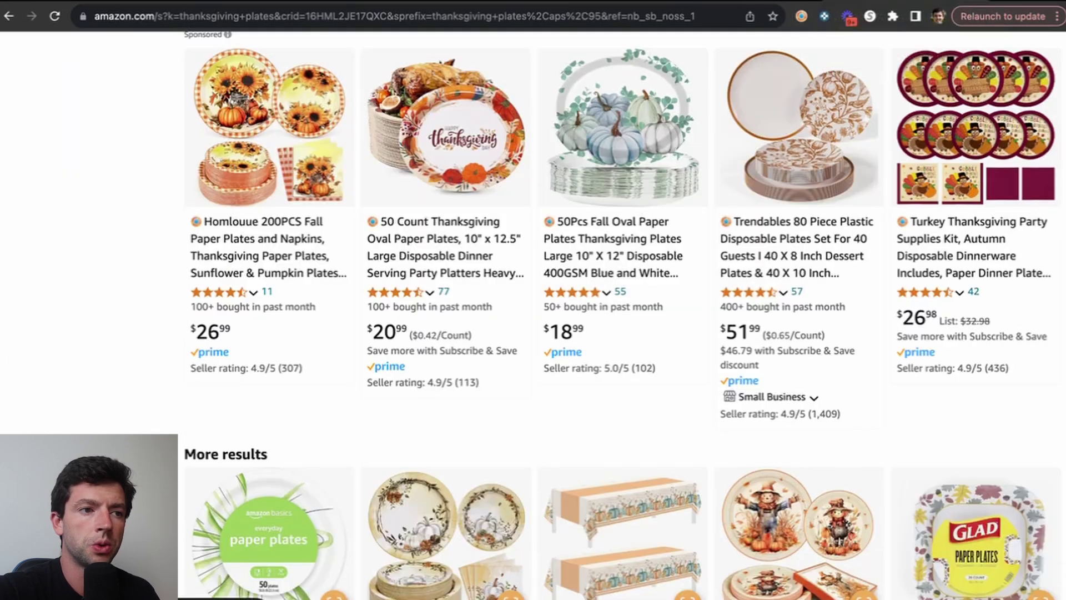
scroll(613, 142, "up", 15)
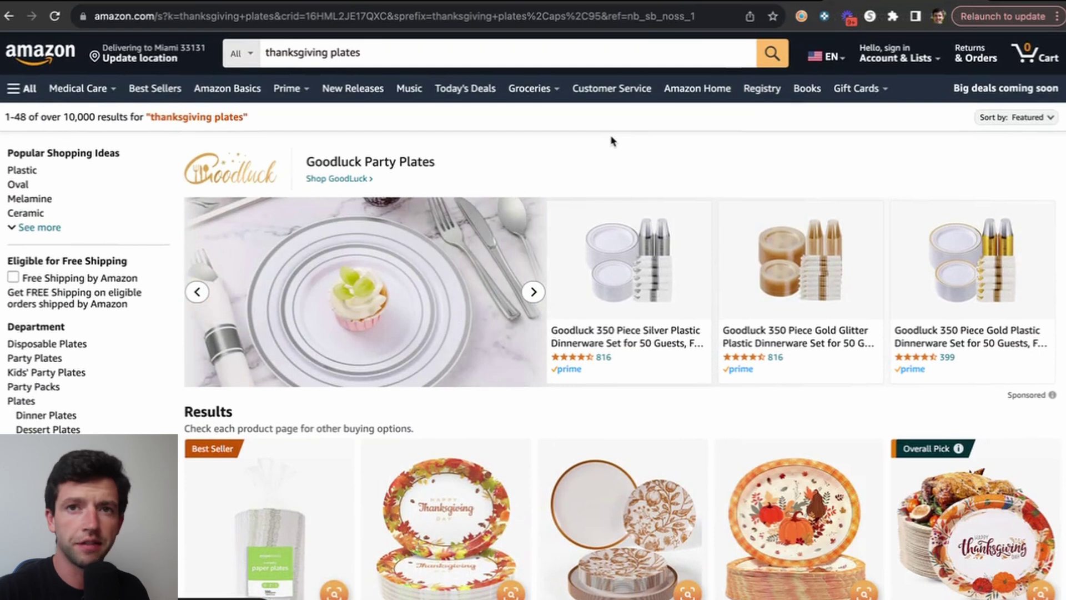
scroll(613, 142, "down", 6)
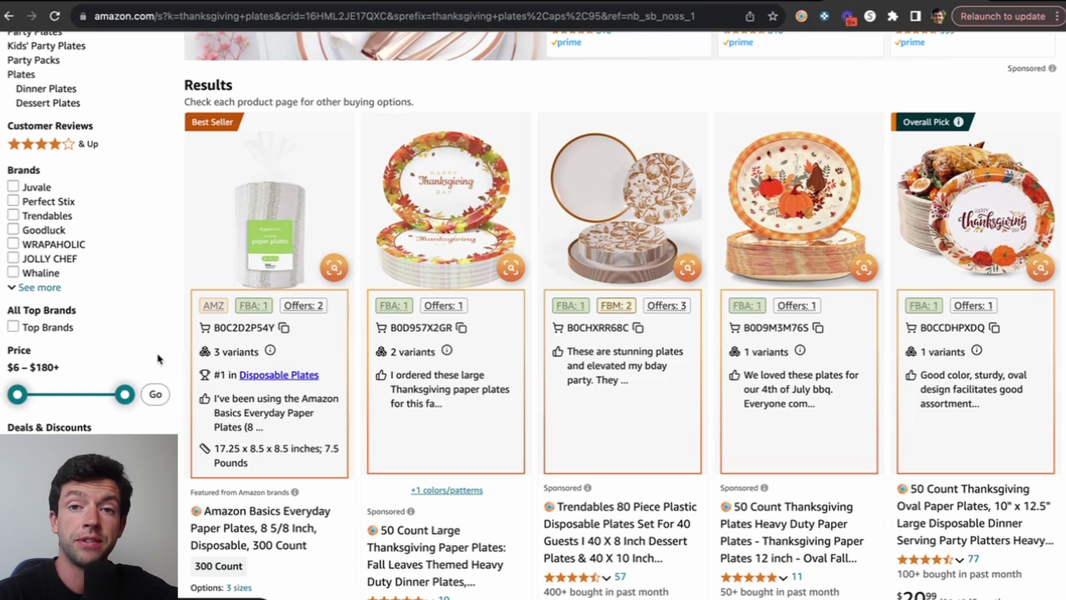
scroll(197, 336, "up", 5)
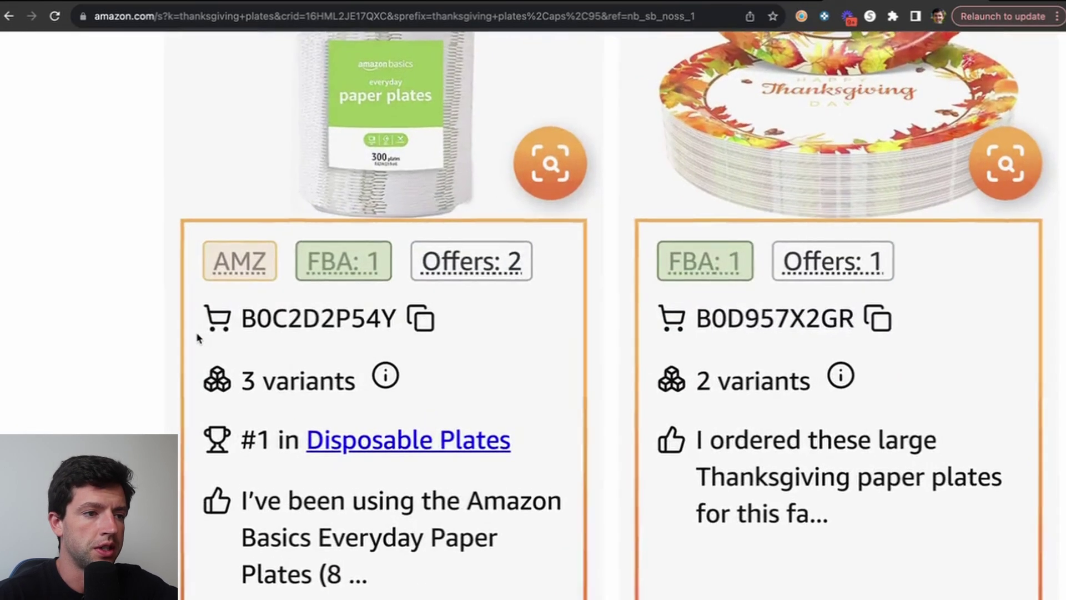
scroll(236, 272, "down", 5)
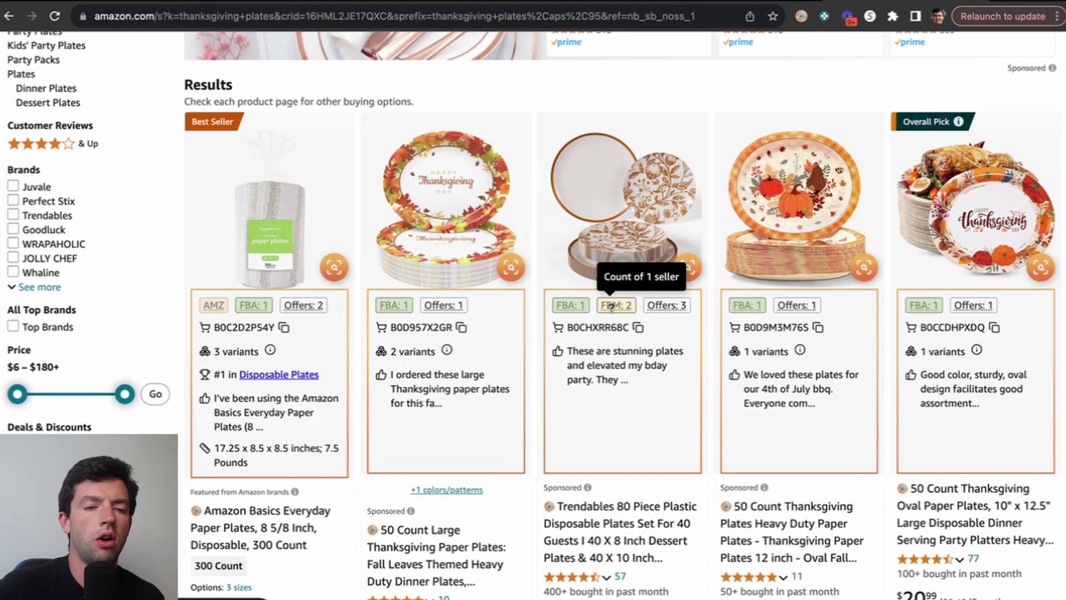
scroll(611, 307, "down", 10)
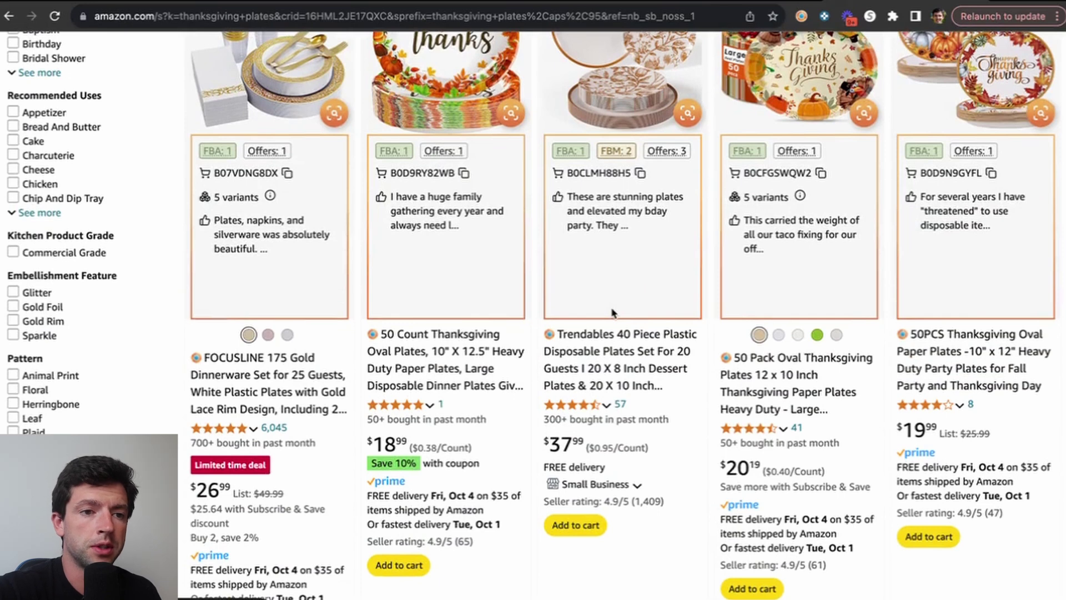
scroll(612, 313, "up", 5)
scroll(612, 313, "up", 10)
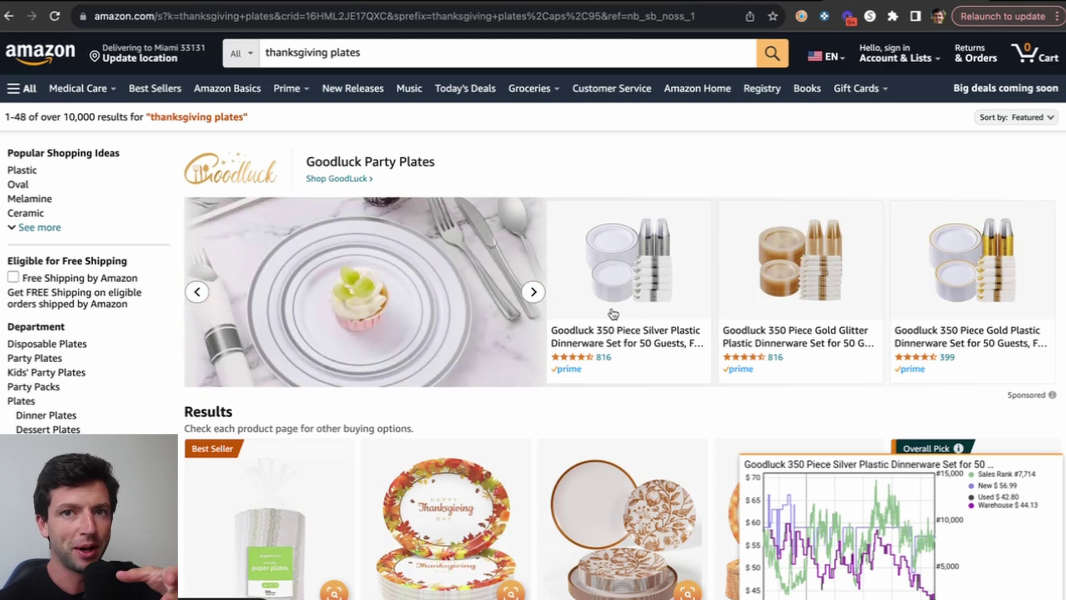
scroll(613, 313, "down", 8)
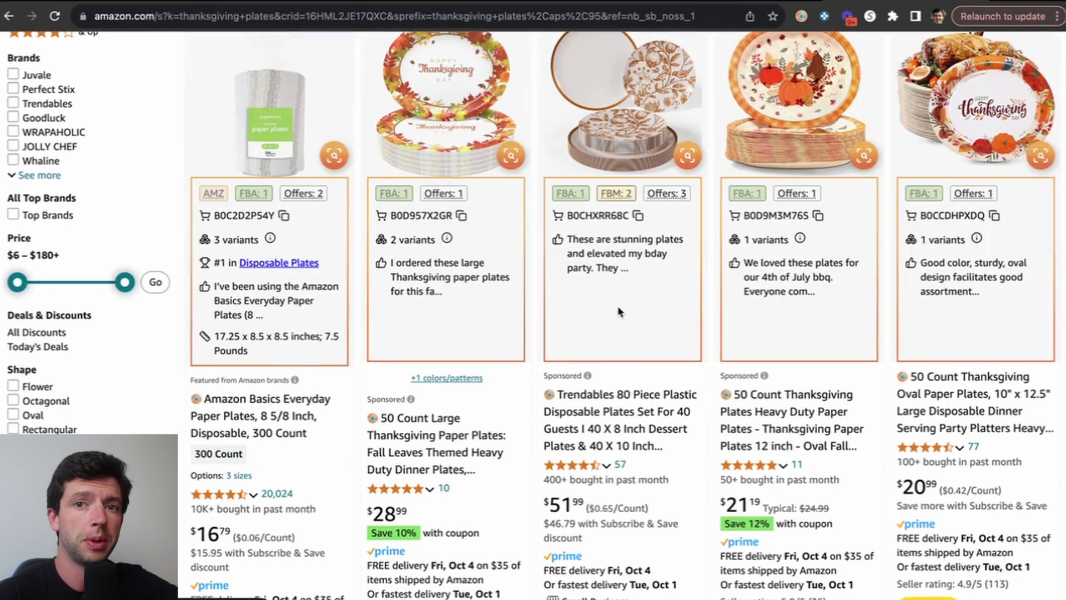